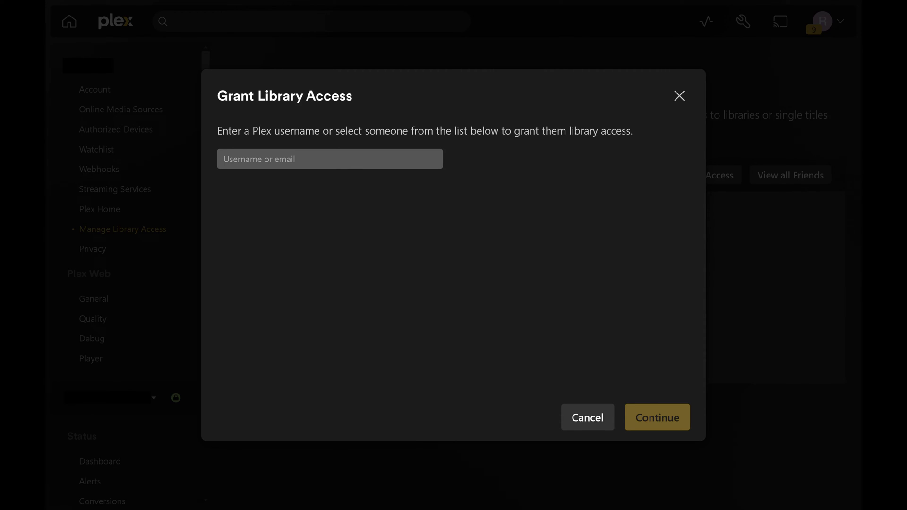
- Paste the other Plex user's username and select the matching user from the search results
key("ctrl+v")
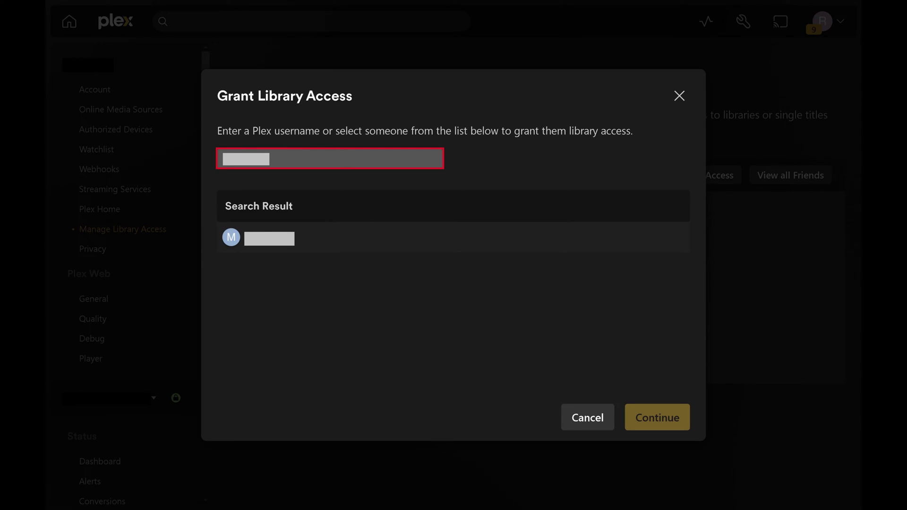
key("Tab")
key("Return")
key("Tab")
- Continue to library selection and tick All Libraries on the server for the chosen user
key("Return")
key("space")
key("Tab")
key("Tab")
key("Tab")
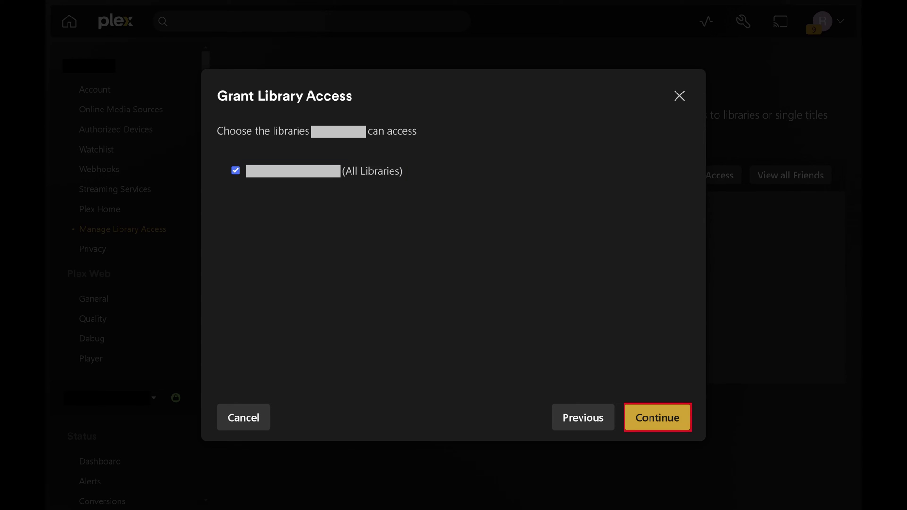
- Continue past library selection to the Plex Home, downloads and content restrictions page
key("Return")
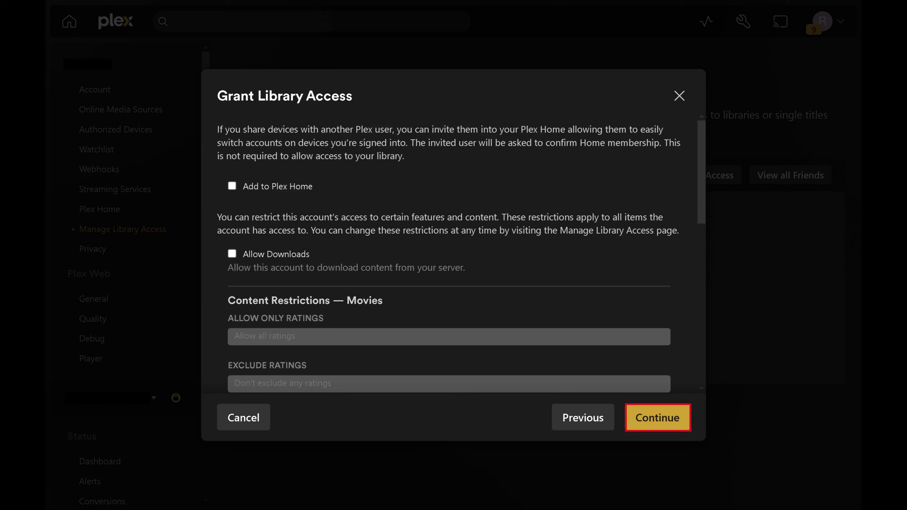